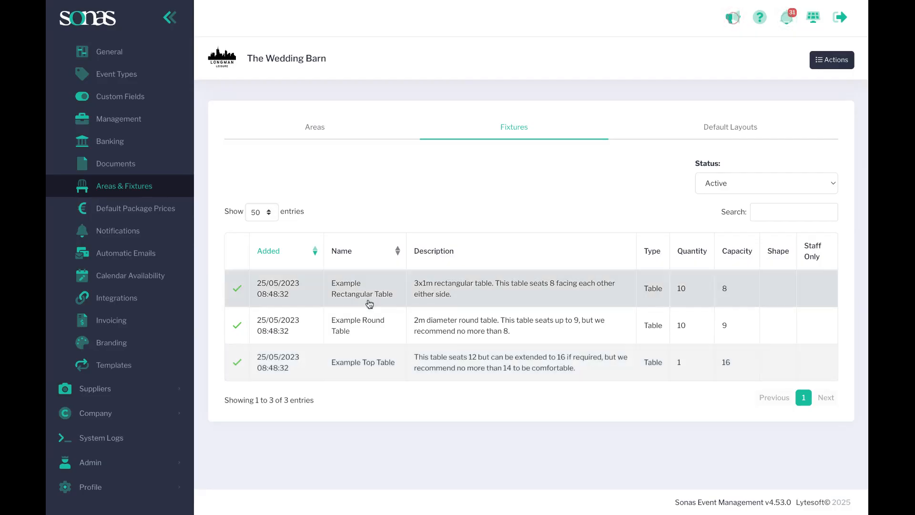
# Open the Example Rectangular Table fixture for editing and add The Main Barn as an allowed area
pyautogui.click(431, 300)
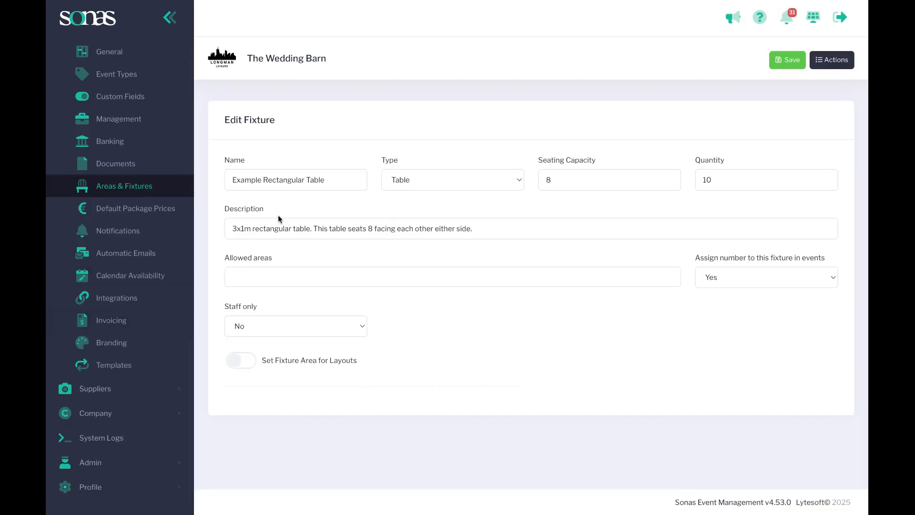
pyautogui.click(264, 273)
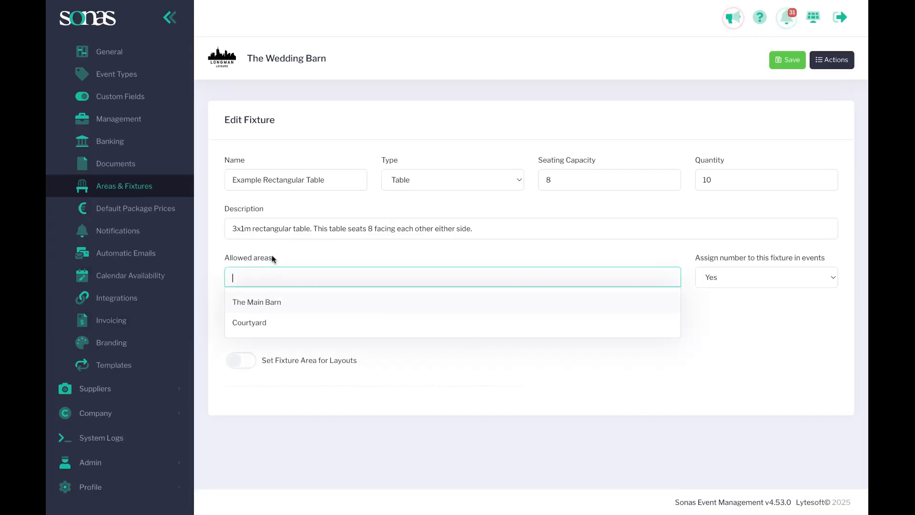
pyautogui.click(272, 303)
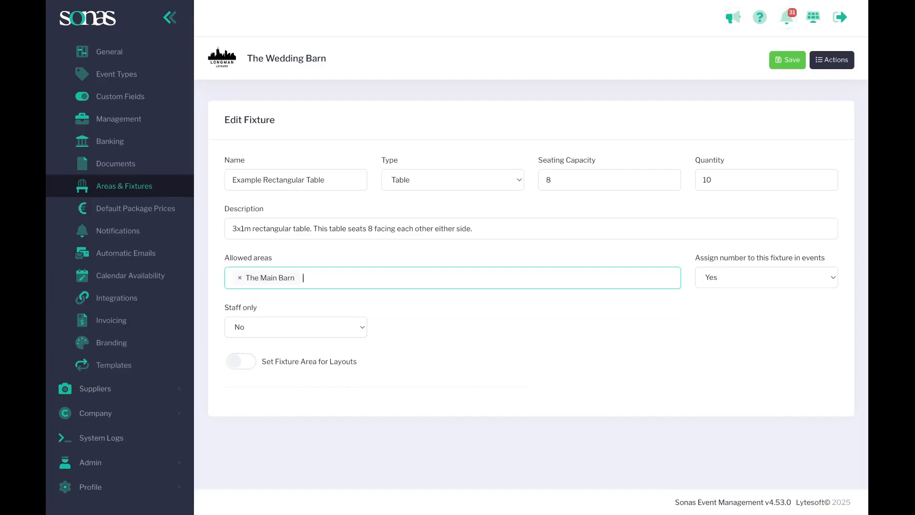
pyautogui.click(329, 278)
pyautogui.click(327, 262)
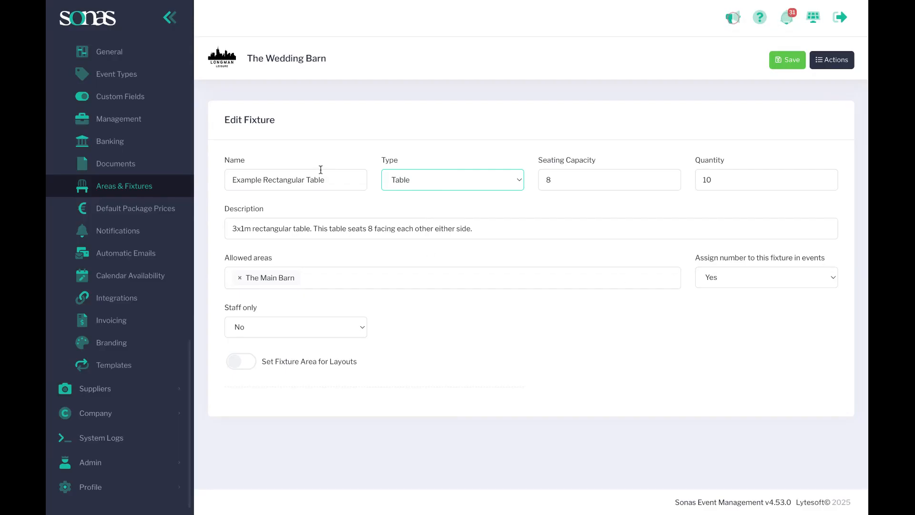
# Rename the fixture Top Table- Rectangular Table and set its number assignment in events to No
pyautogui.moveTo(264, 181); pyautogui.dragTo(204, 176)
pyautogui.write('Top Table-')
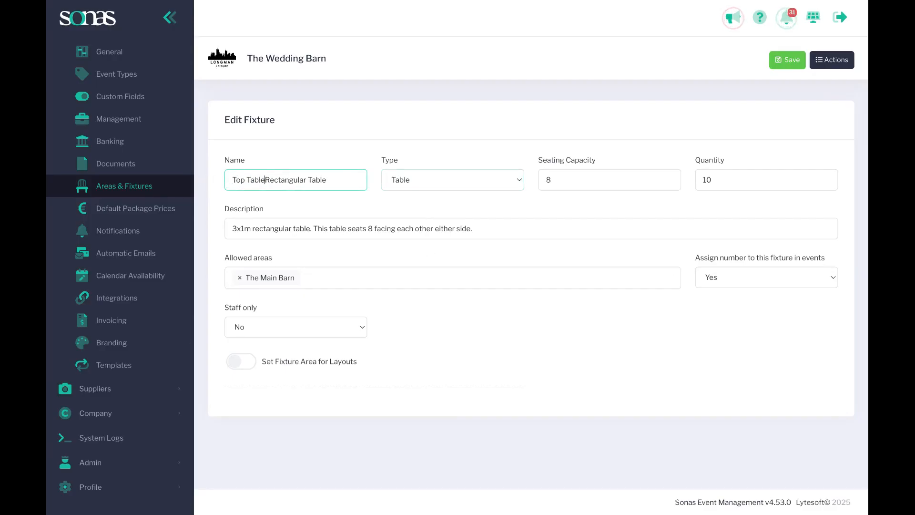
pyautogui.click(763, 273)
pyautogui.click(762, 268)
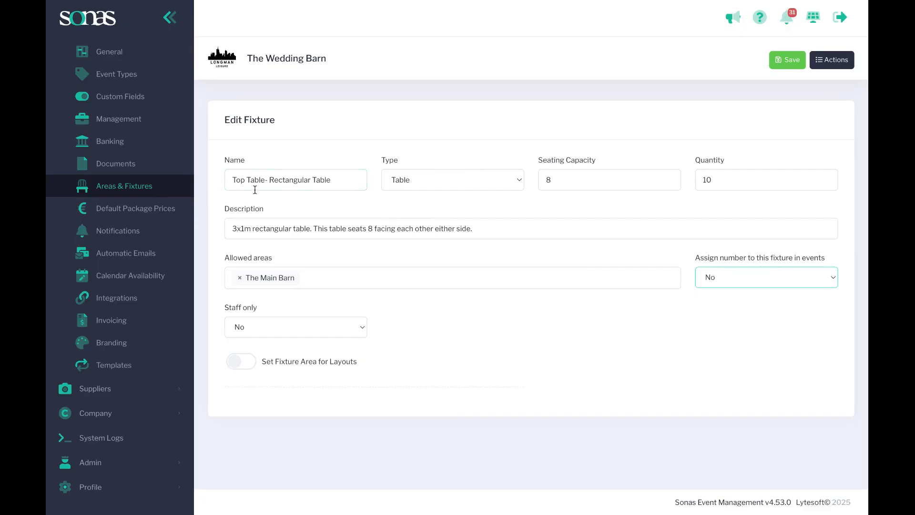
# Set the fixture's quantity to 1
pyautogui.moveTo(715, 182); pyautogui.dragTo(693, 182)
pyautogui.write('1')
pyautogui.click(688, 139)
pyautogui.moveTo(715, 184); pyautogui.dragTo(695, 180)
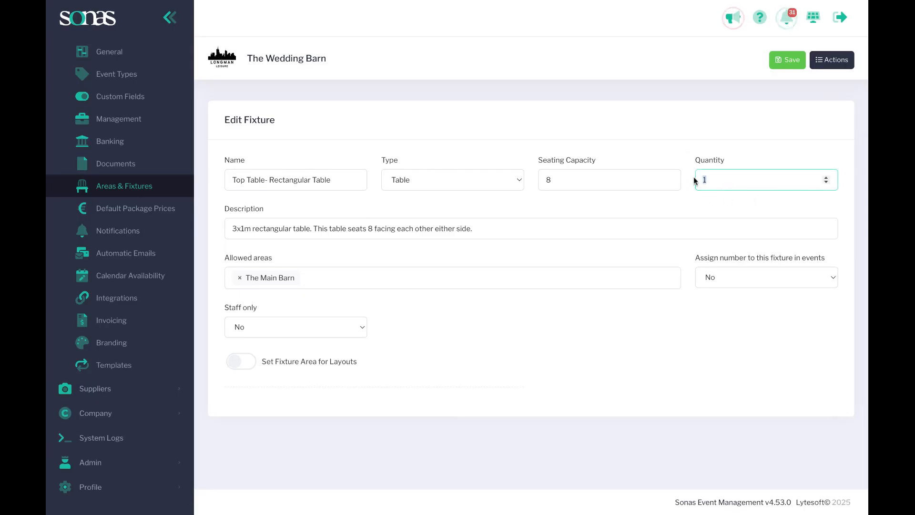
# Set the fixture's quantity to 10, shorten its name to Rectangular Table and assign numbers to it in events
pyautogui.click(705, 182)
pyautogui.write('0')
pyautogui.moveTo(267, 180); pyautogui.dragTo(217, 178)
pyautogui.press('BackSpace')
pyautogui.click(793, 288)
pyautogui.click(760, 288)
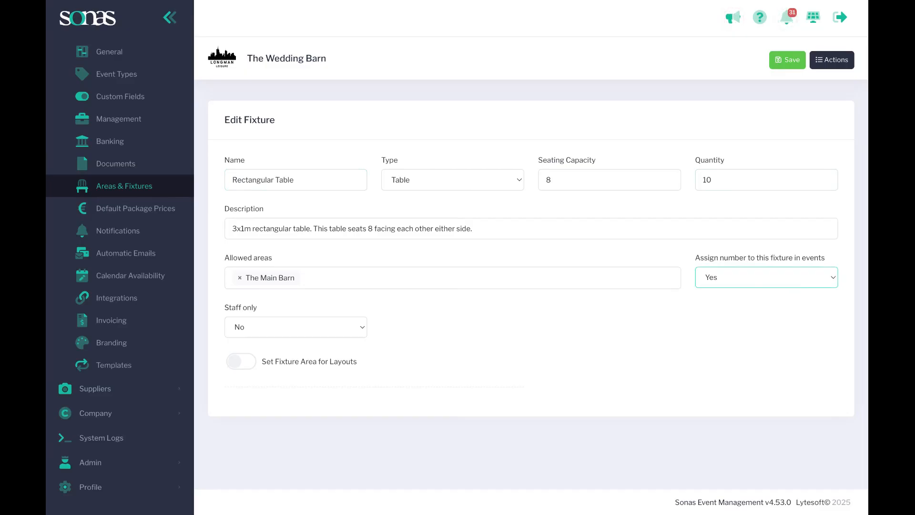
# Enable the fixture area for layouts, with type Rectangle and overlapping set to No
pyautogui.click(238, 362)
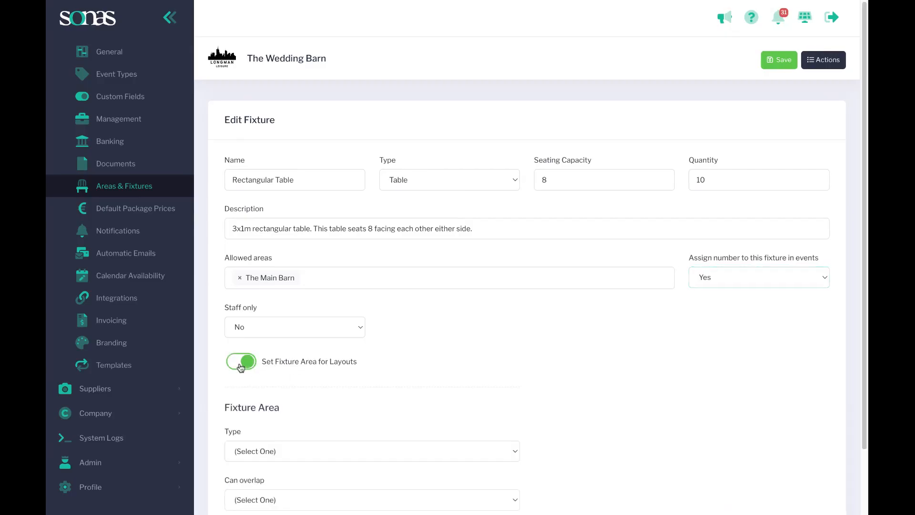
pyautogui.scroll(-2, 403, 381)
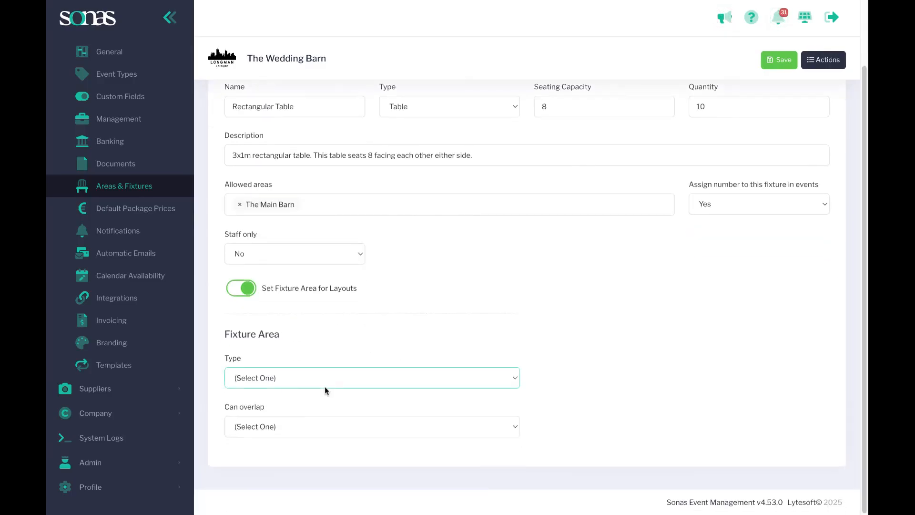
pyautogui.click(289, 389)
pyautogui.scroll(-2, 288, 388)
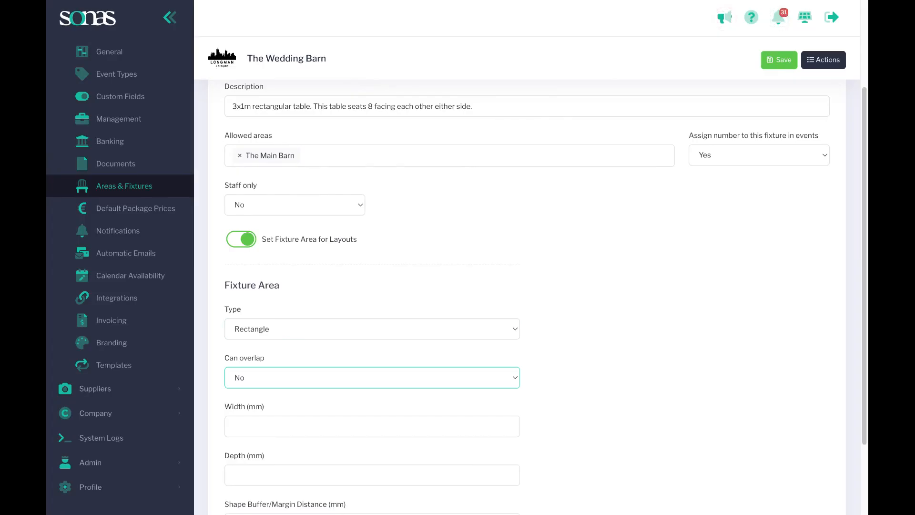
pyautogui.scroll(-1, 286, 401)
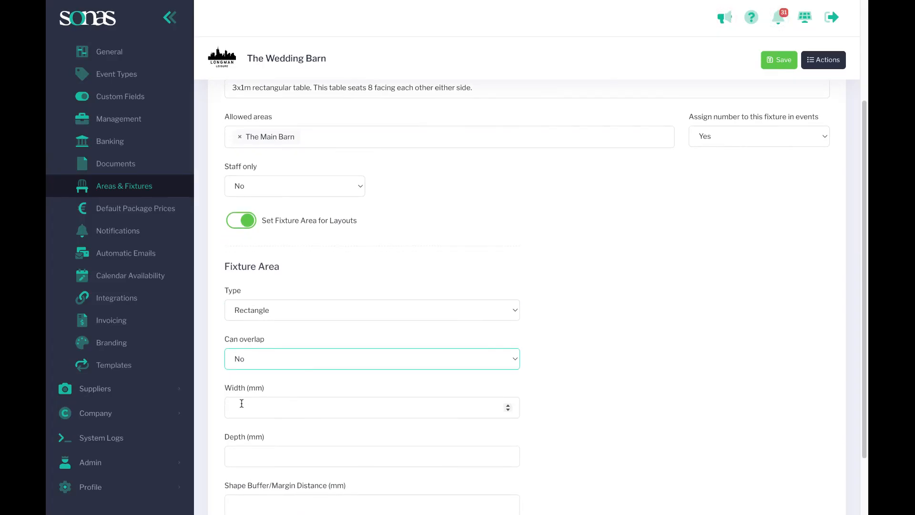
# Set the rectangular fixture area's width to 3000 mm and depth to 1000 mm, matching the 3x1m description
pyautogui.scroll(3, 272, 392)
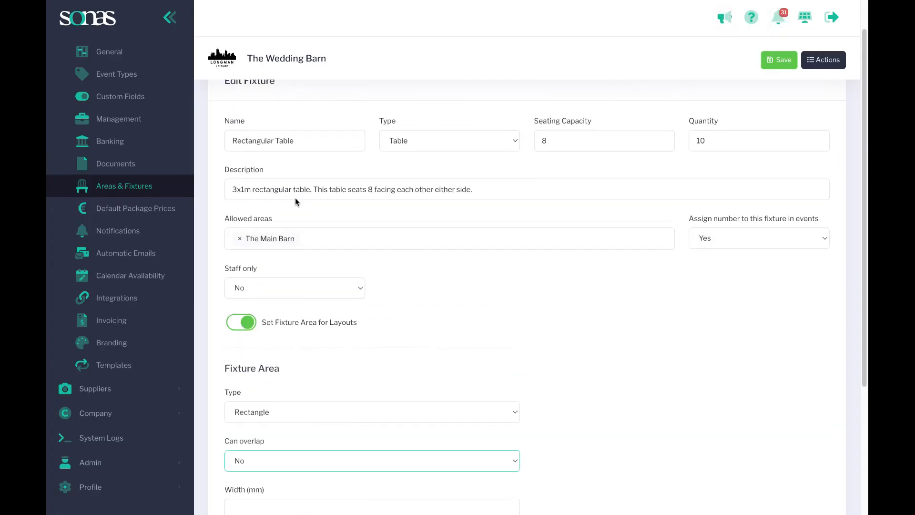
pyautogui.scroll(-4, 286, 324)
pyautogui.click(281, 329)
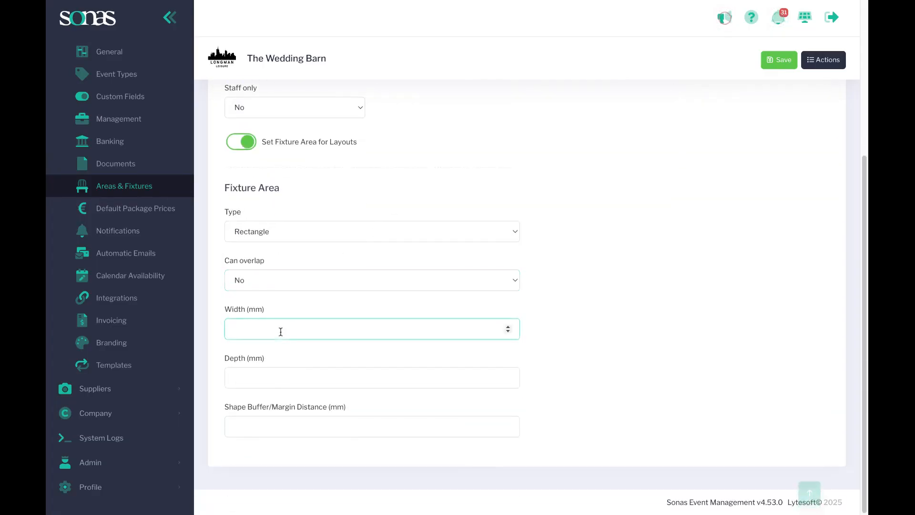
pyautogui.write('1')
pyautogui.write('3000')
pyautogui.click(288, 378)
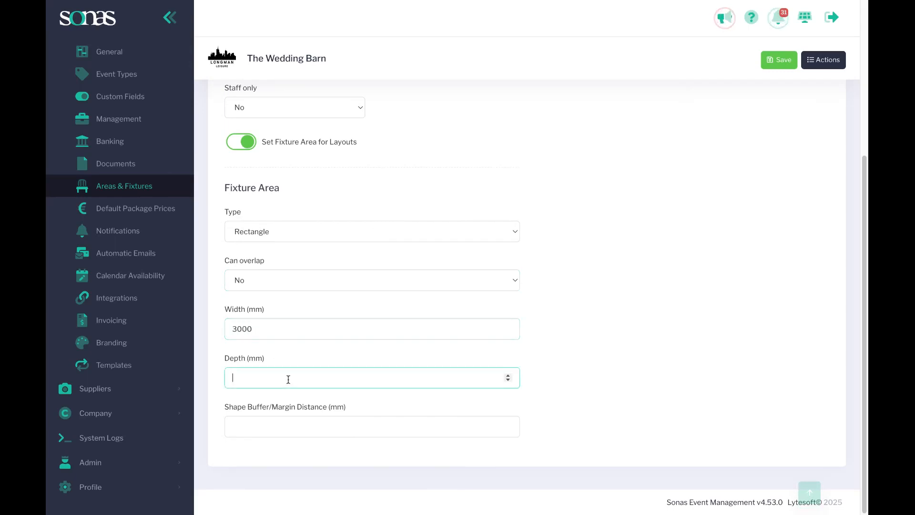
pyautogui.write('1000')
pyautogui.click(645, 350)
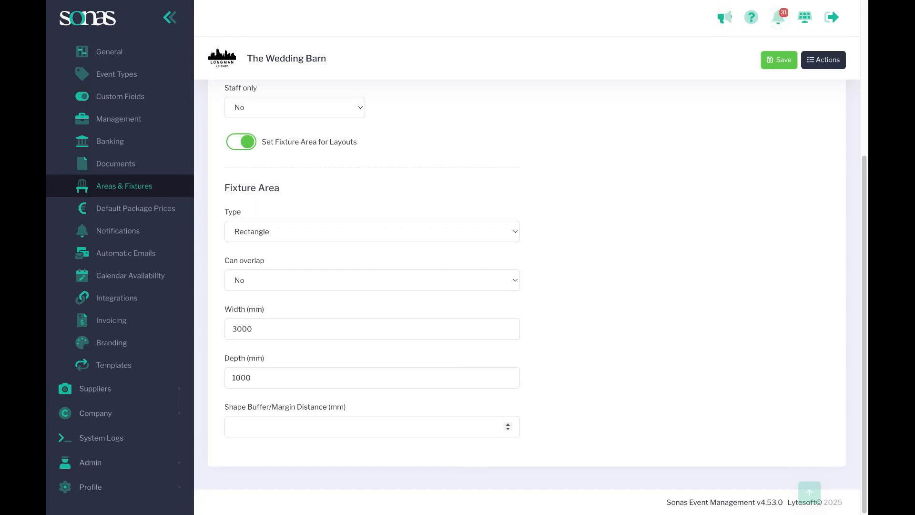
# Set the shape buffer/margin distance to 1000 mm and save the fixture
pyautogui.click(372, 427)
pyautogui.write('1000')
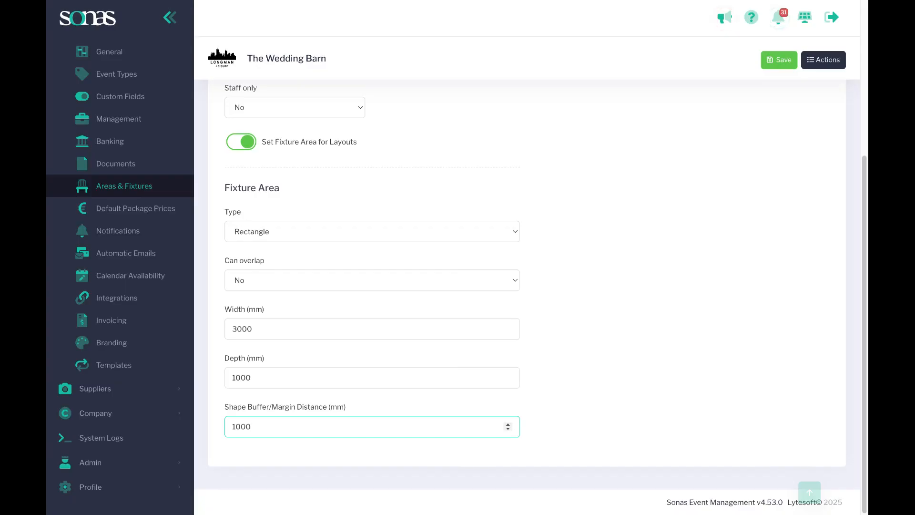
pyautogui.click(493, 386)
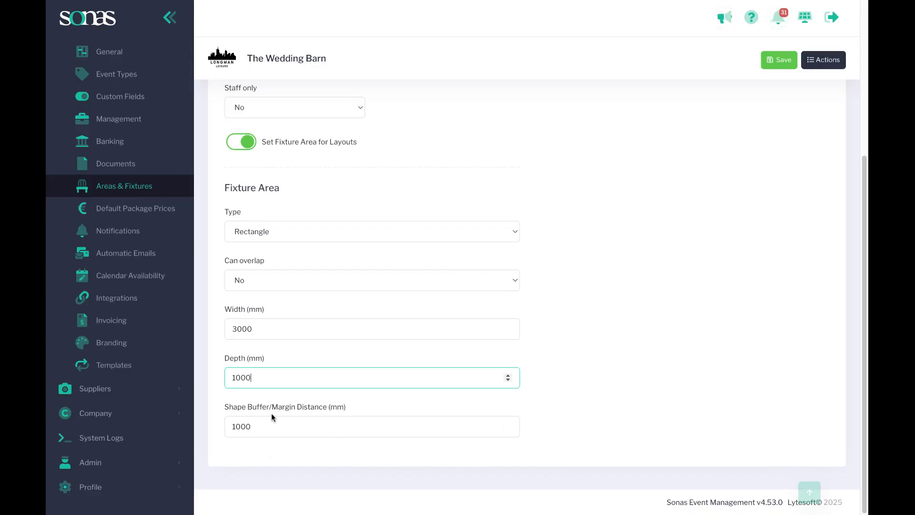
pyautogui.click(781, 72)
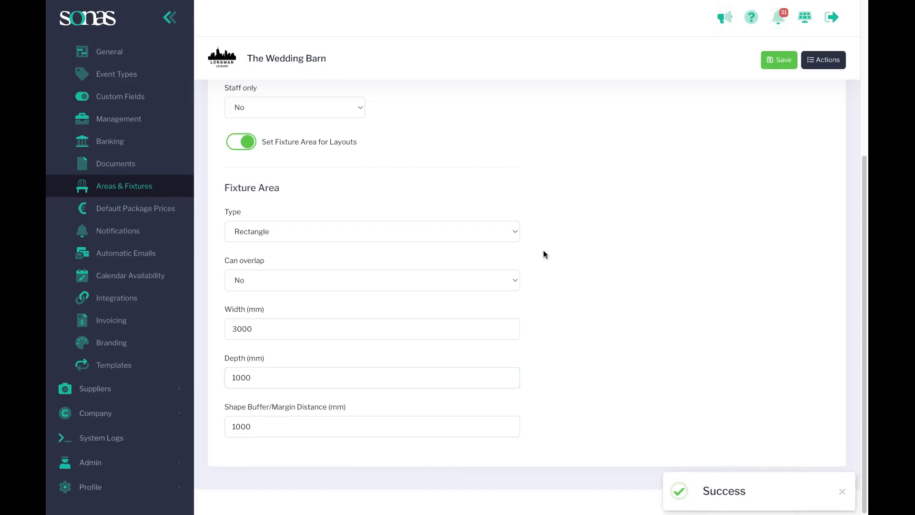
# Rename the fixture Rectangular Table x2 and set its seating capacity to 16 and quantity to 5
pyautogui.scroll(1, 418, 262)
pyautogui.scroll(5, 380, 256)
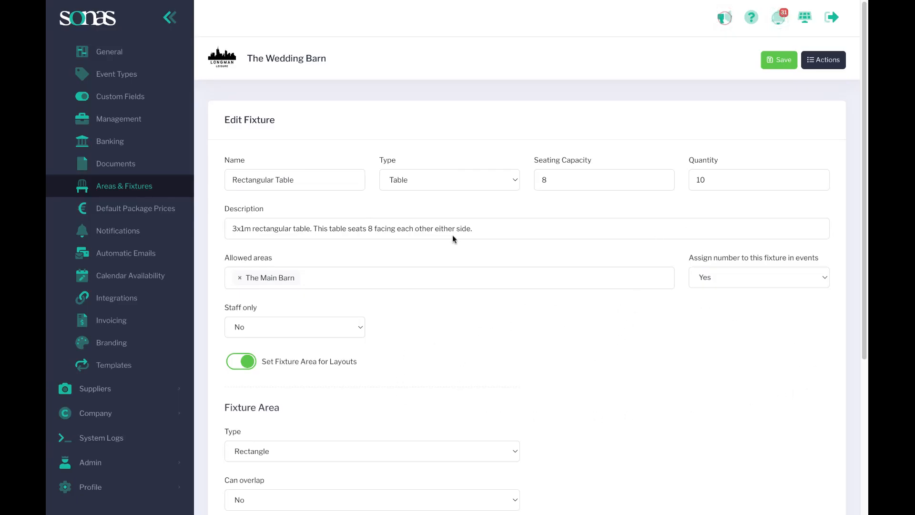
pyautogui.click(237, 229)
pyautogui.click(328, 179)
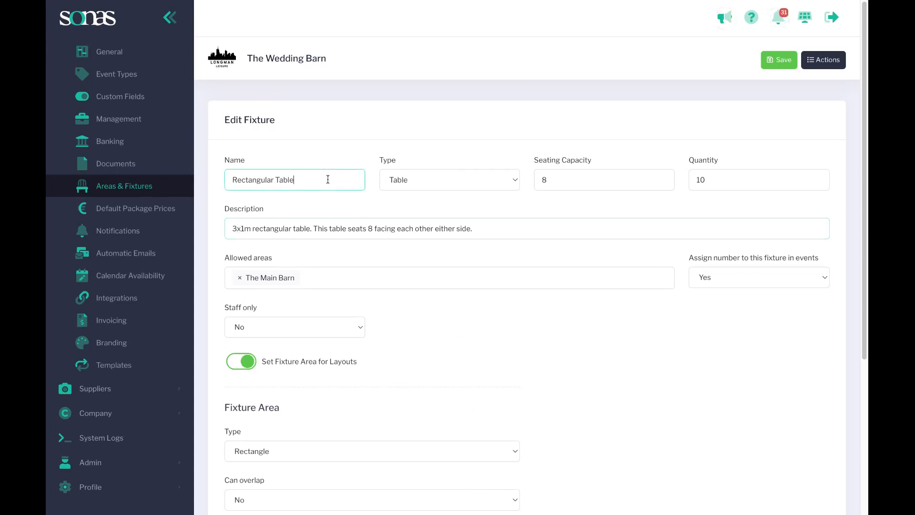
pyautogui.write('x2')
pyautogui.doubleClick(568, 180)
pyautogui.write('16')
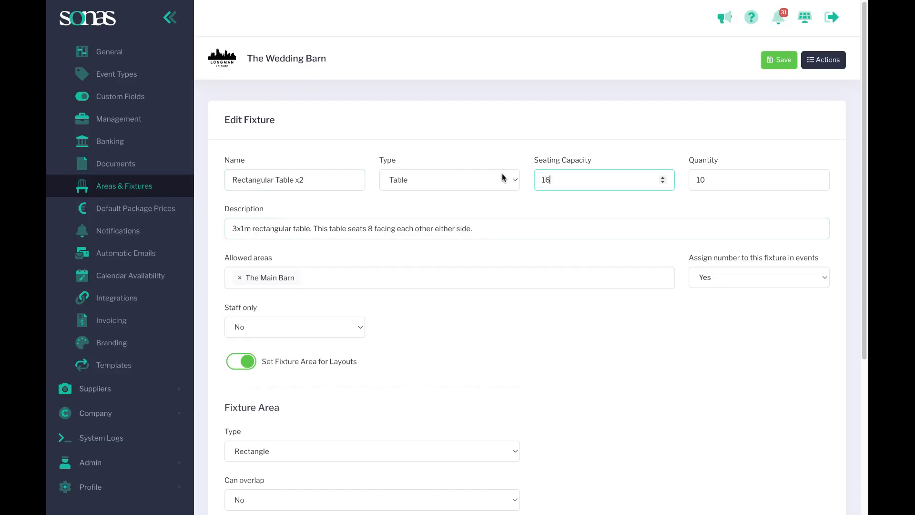
pyautogui.doubleClick(700, 180)
pyautogui.write('5')
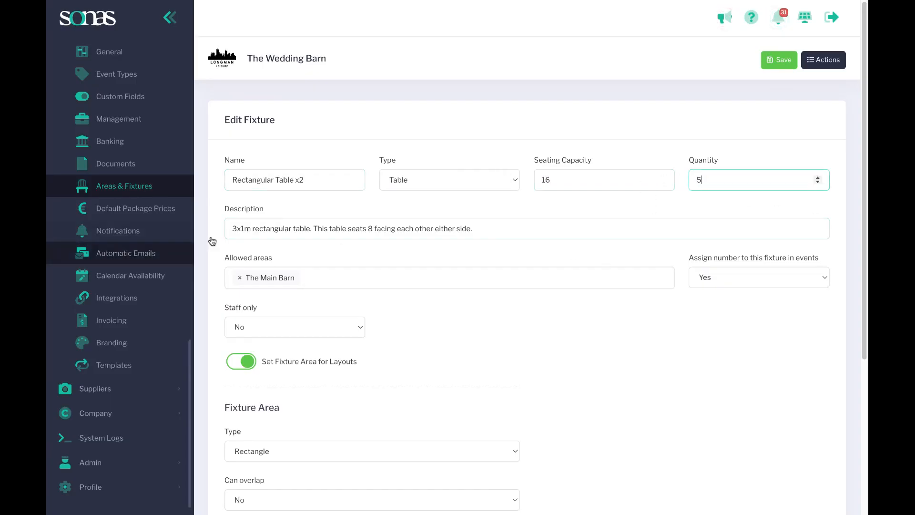
# Change the table size in the description to 6x1m and save the fixture, returning to the list of fixtures
pyautogui.click(238, 229)
pyautogui.press('BackSpace')
pyautogui.write('6')
pyautogui.click(499, 352)
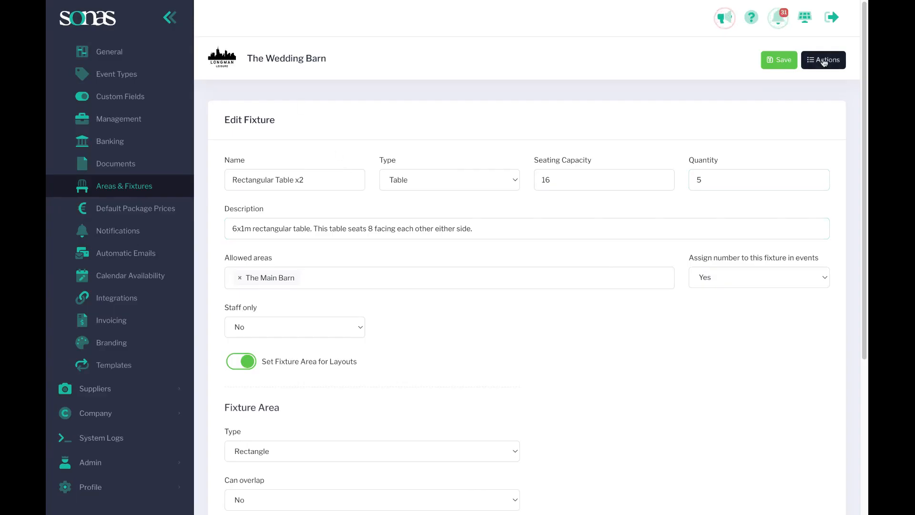
pyautogui.click(779, 60)
pyautogui.click(833, 61)
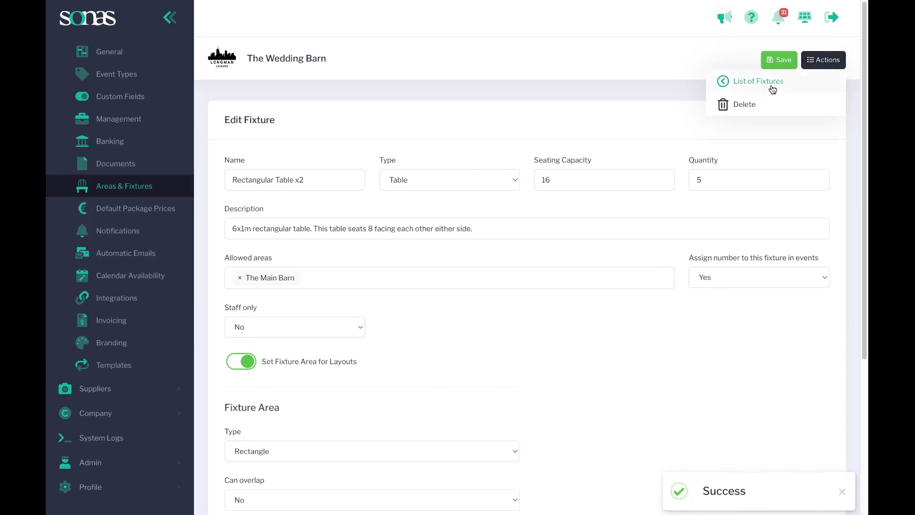
pyautogui.click(786, 82)
# View the blank form for adding a new fixture and go back to the list of fixtures
pyautogui.click(833, 60)
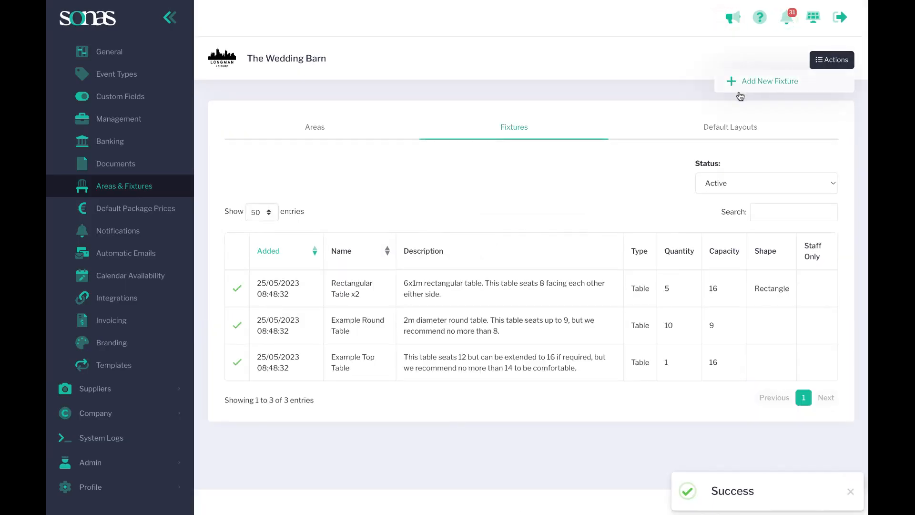
pyautogui.click(755, 82)
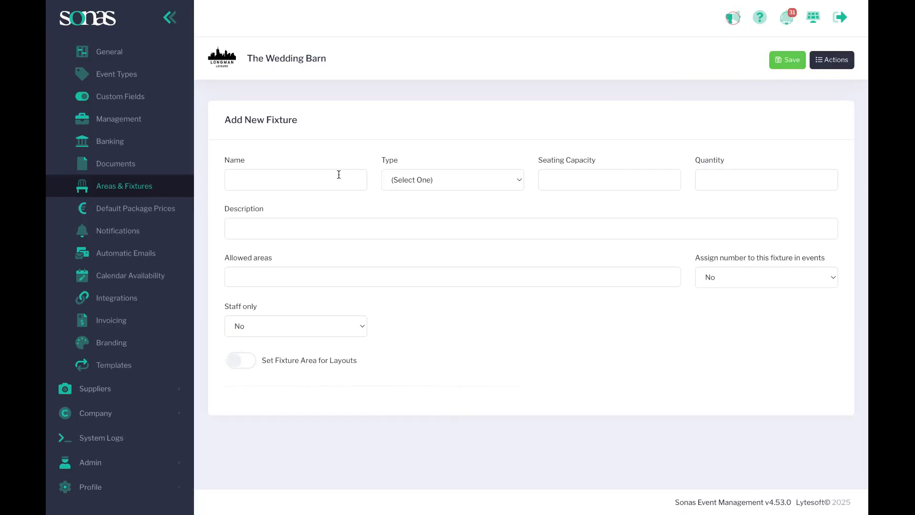
pyautogui.click(834, 60)
pyautogui.click(768, 80)
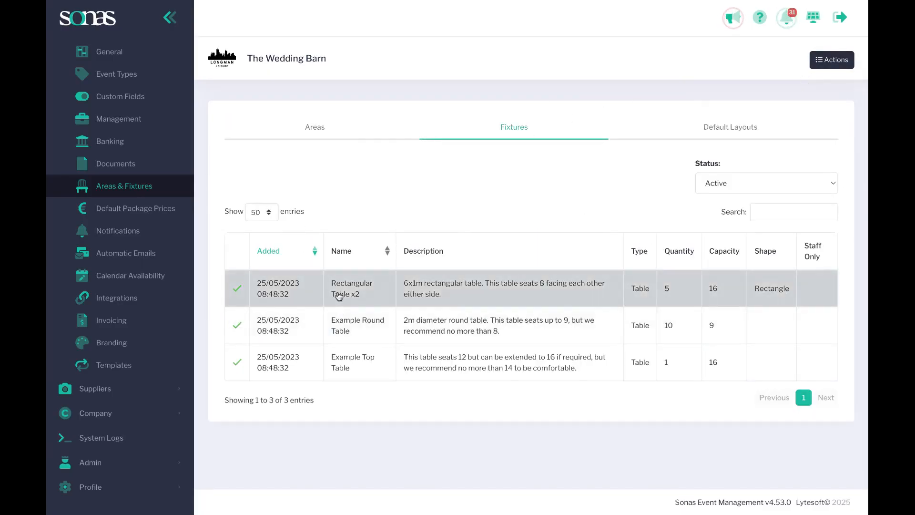
# Open the Example Round Table fixture and enable its fixture area for layouts as a Circle with overlapping set to No
pyautogui.click(344, 337)
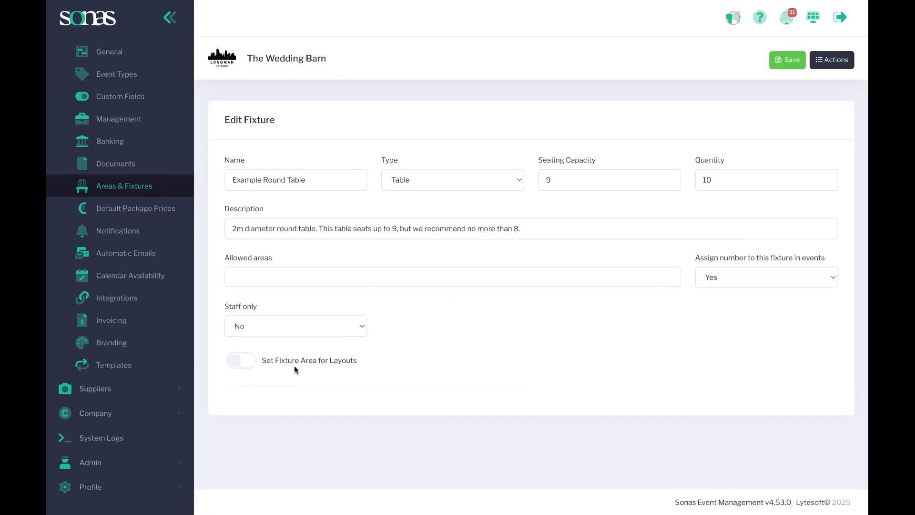
pyautogui.click(249, 363)
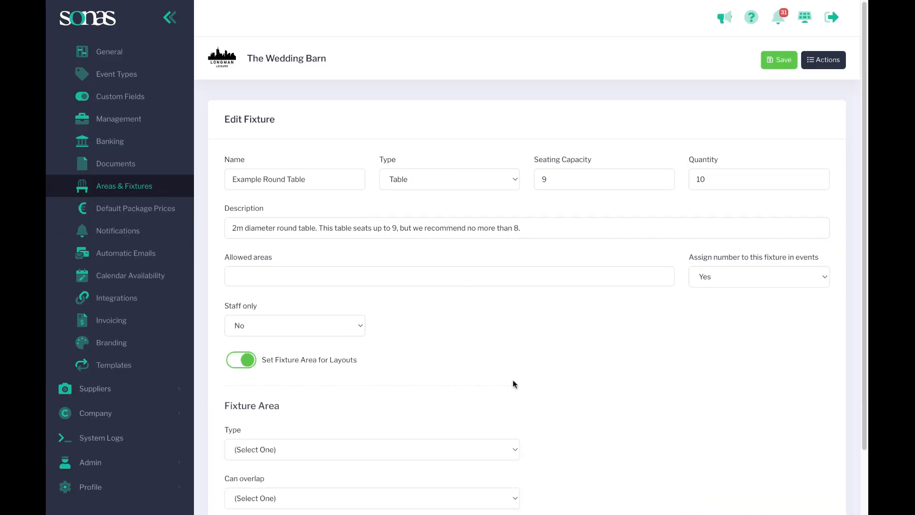
pyautogui.scroll(-2, 322, 349)
pyautogui.click(288, 381)
pyautogui.click(286, 392)
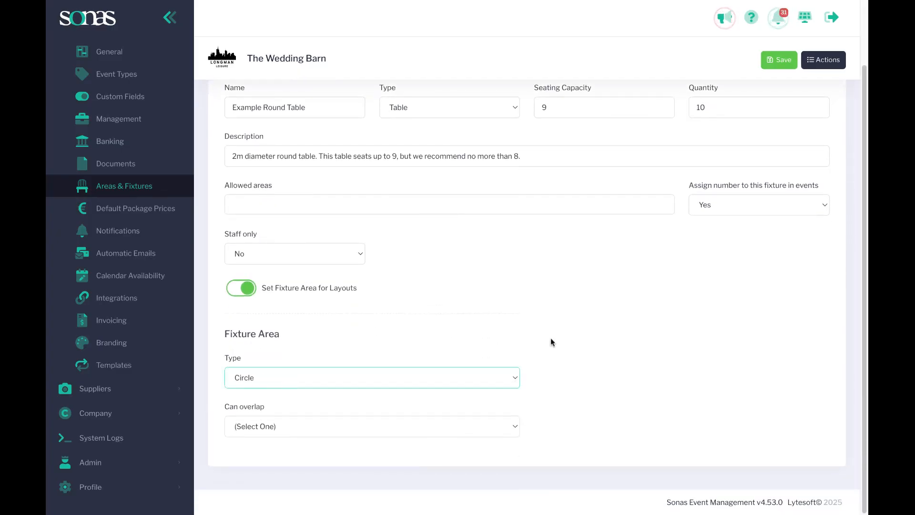
pyautogui.scroll(-2, 553, 341)
pyautogui.click(301, 329)
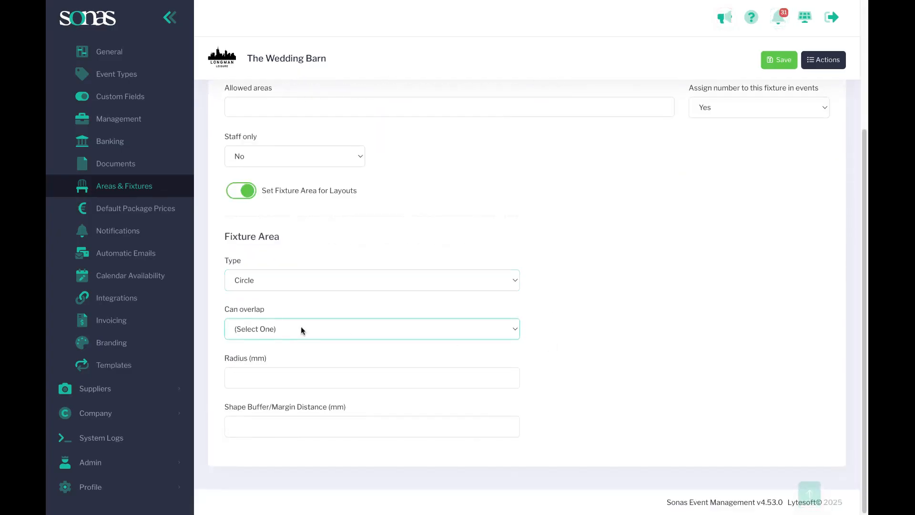
pyautogui.click(376, 357)
# Set the round table's radius to 1000 mm and its shape buffer/margin distance to 750 mm
pyautogui.scroll(4, 234, 376)
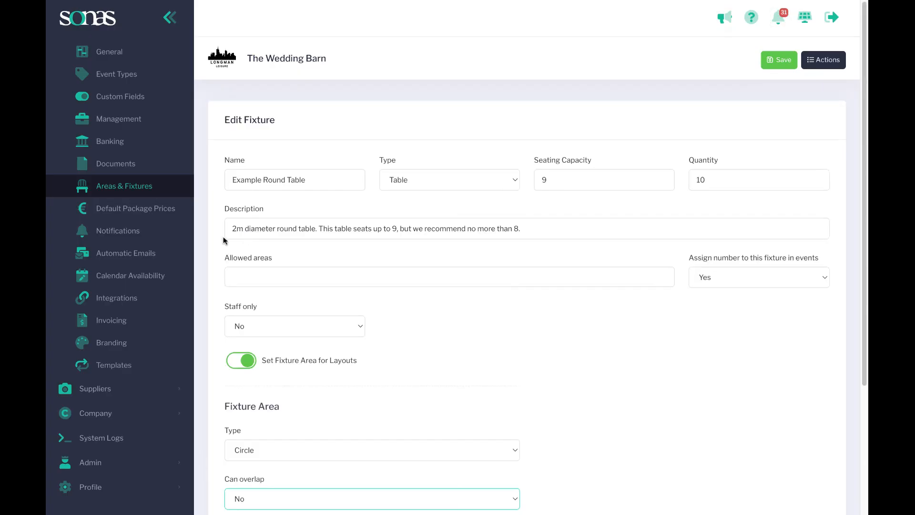
pyautogui.scroll(-4, 286, 240)
pyautogui.click(250, 379)
pyautogui.write('1000')
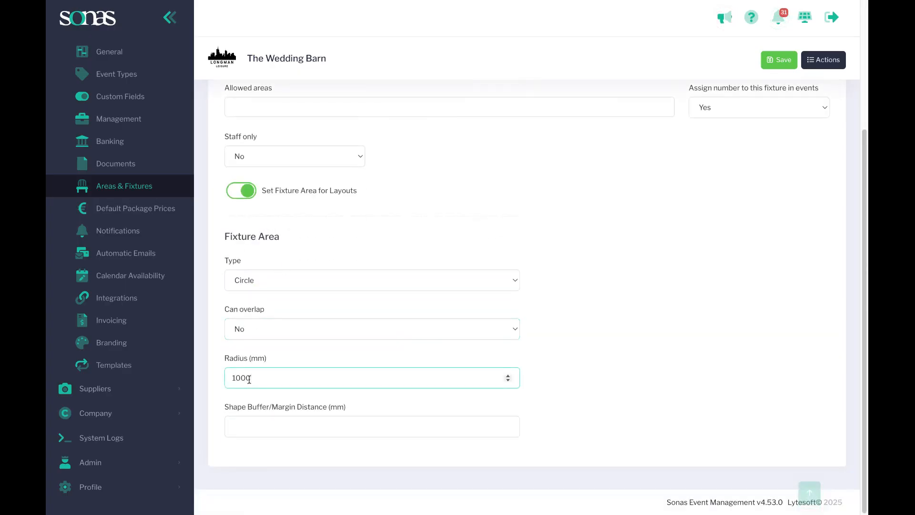
pyautogui.click(316, 422)
pyautogui.write('750')
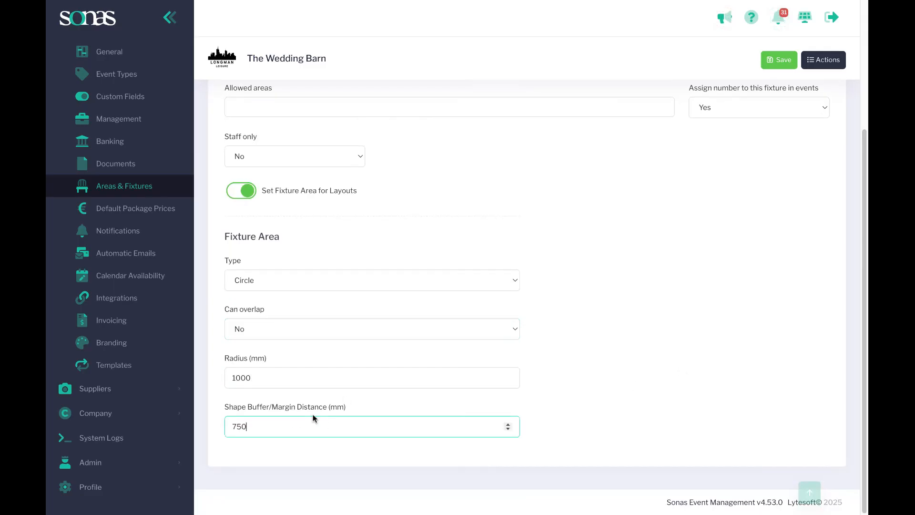
# Save the Example Round Table fixture and return to the list of fixtures under Areas & Fixtures
pyautogui.click(779, 59)
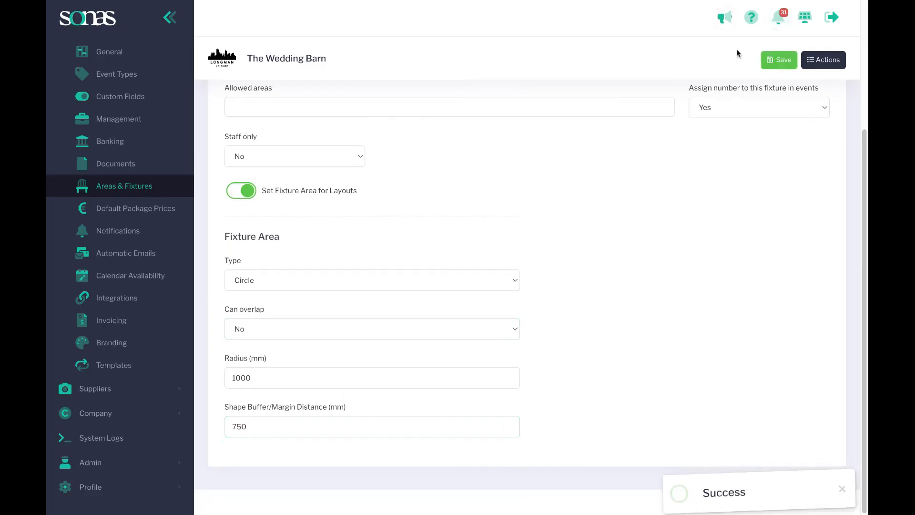
pyautogui.scroll(4, 287, 305)
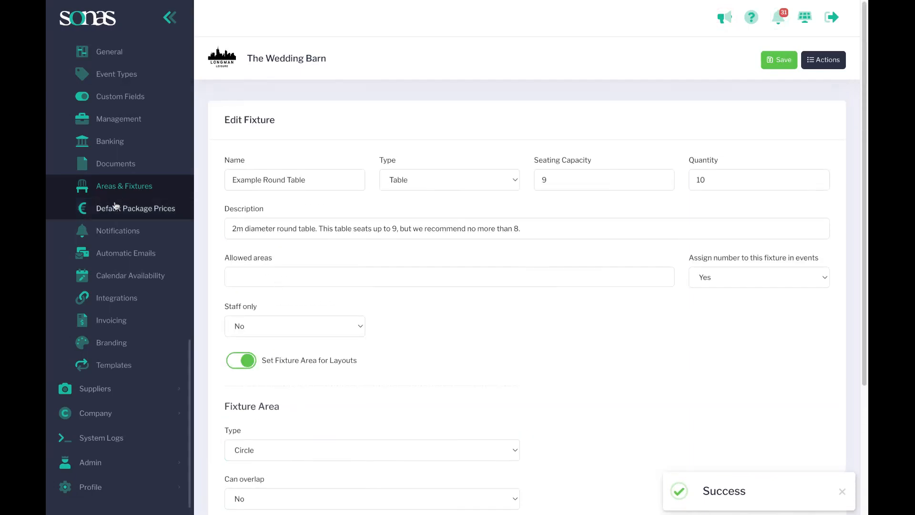
pyautogui.click(119, 193)
pyautogui.click(514, 134)
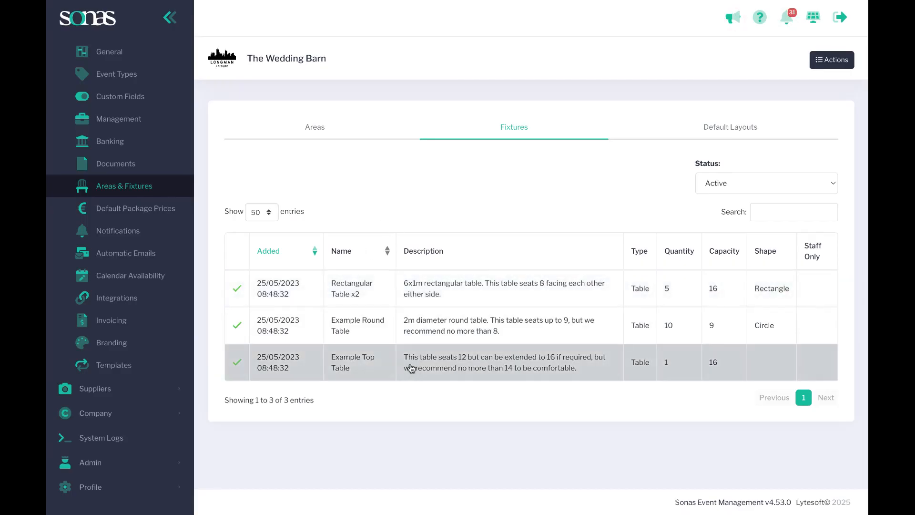
# View the saved Example Round Table fixture and go back to the list of fixtures
pyautogui.click(451, 325)
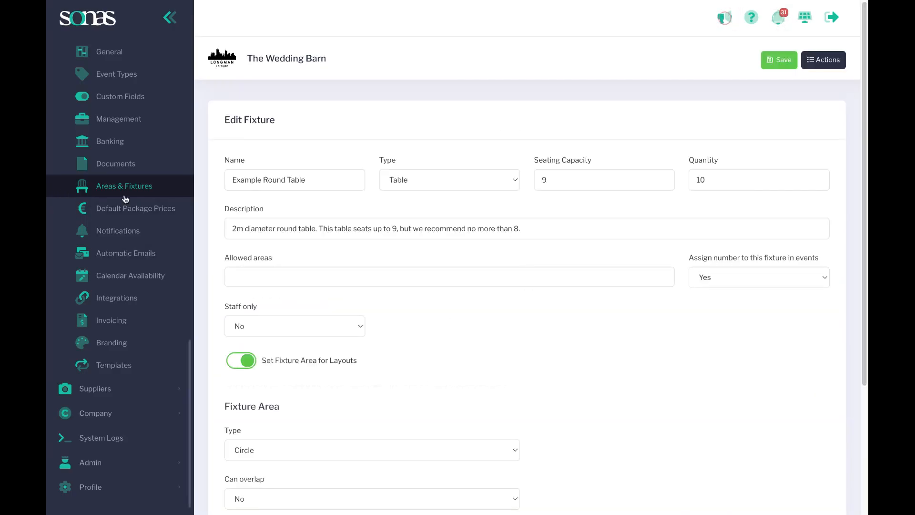
pyautogui.click(126, 193)
pyautogui.click(496, 136)
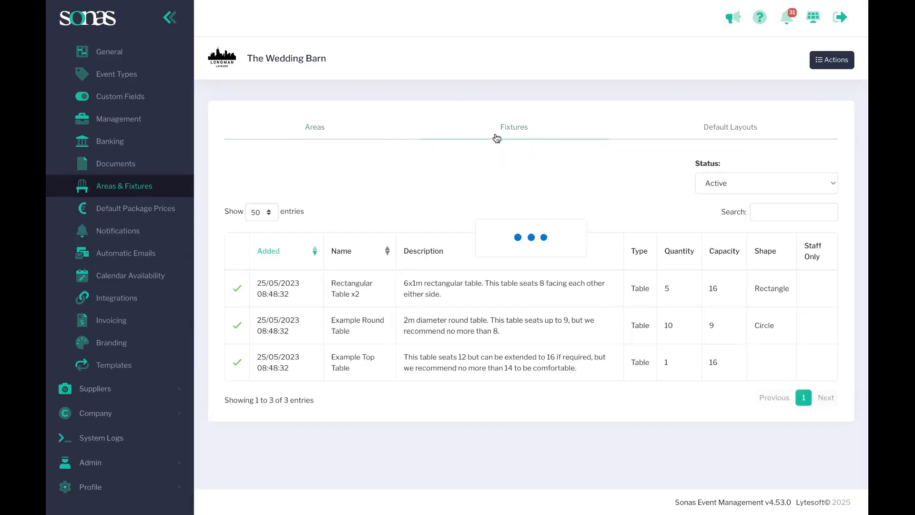
# Examine the actions available for the Example Round Table fixture, including Delete, and return to the list of fixtures without deleting it
pyautogui.click(472, 333)
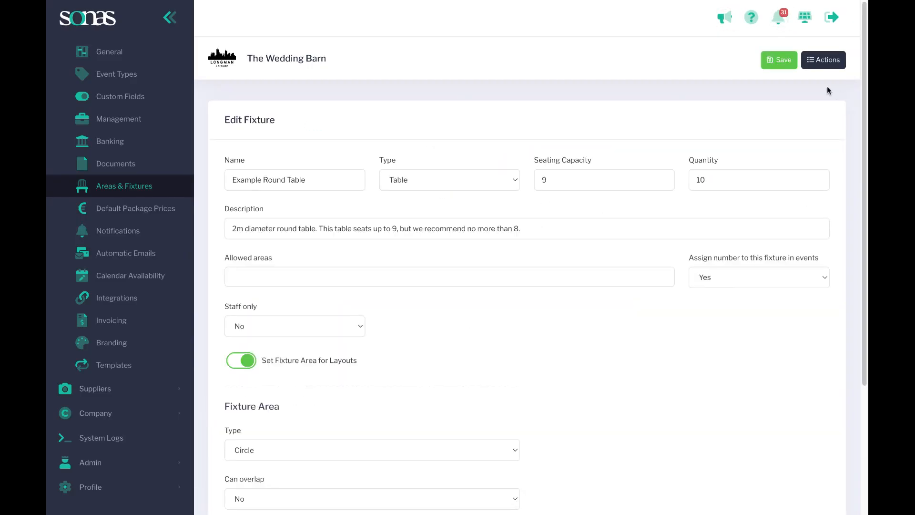
pyautogui.click(835, 68)
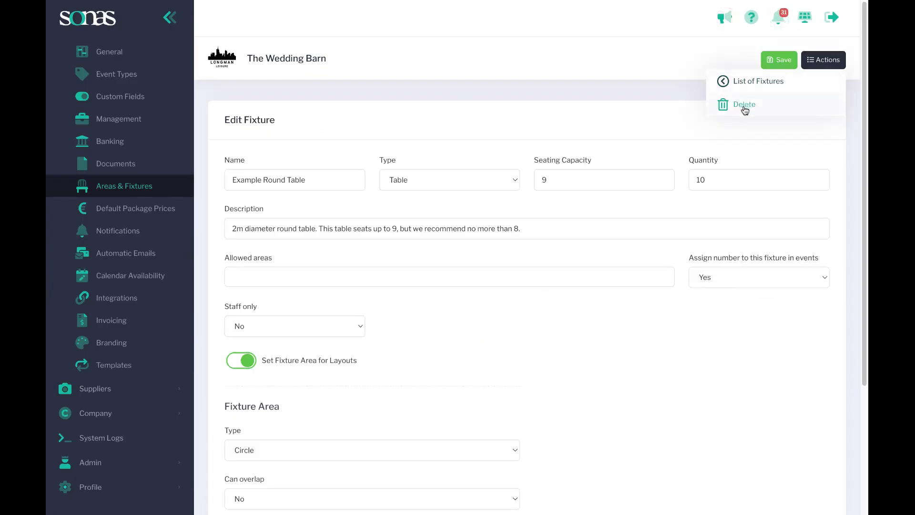
pyautogui.click(526, 128)
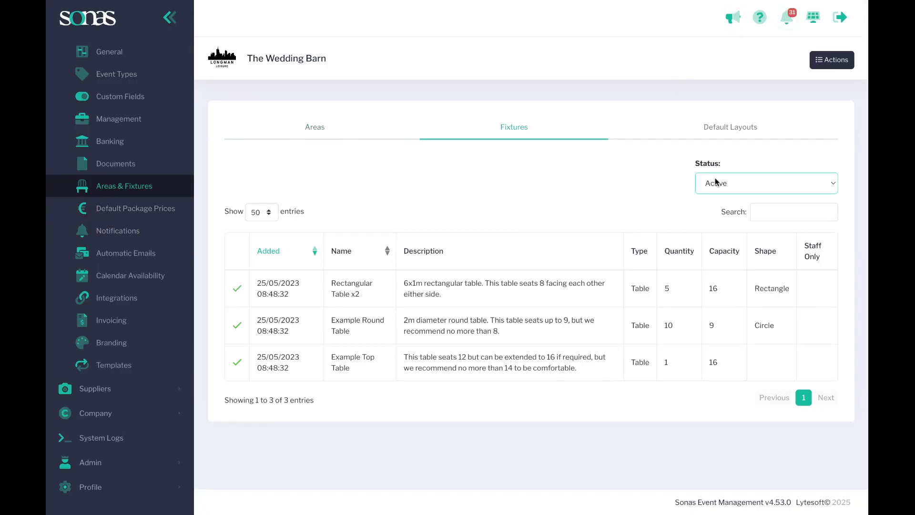